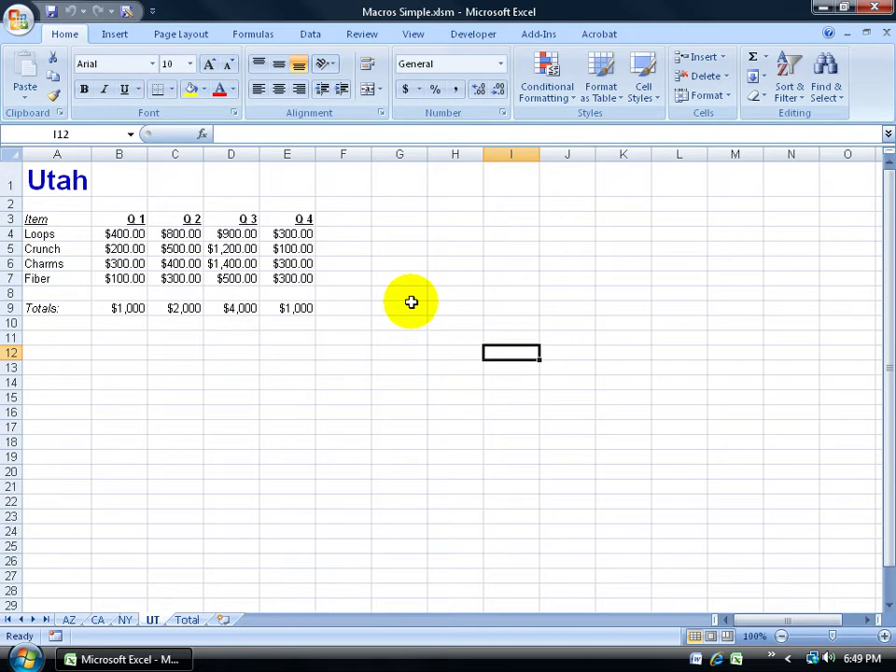
In the Trust Center settings, set the Message Bar to show in all applications when content has been blocked
{"action": "left_click", "coordinate": [18, 20]}
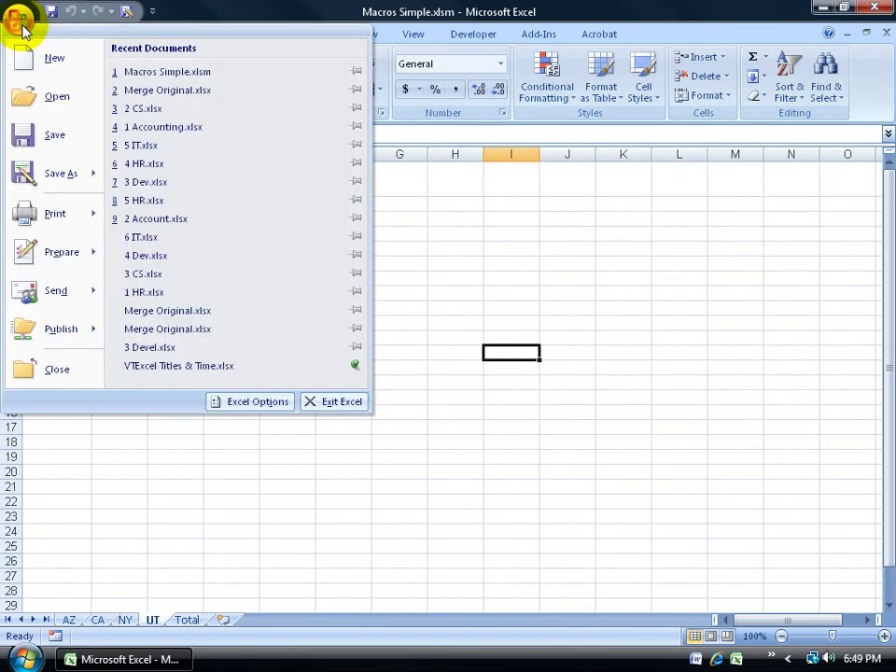
{"action": "left_click", "coordinate": [257, 403]}
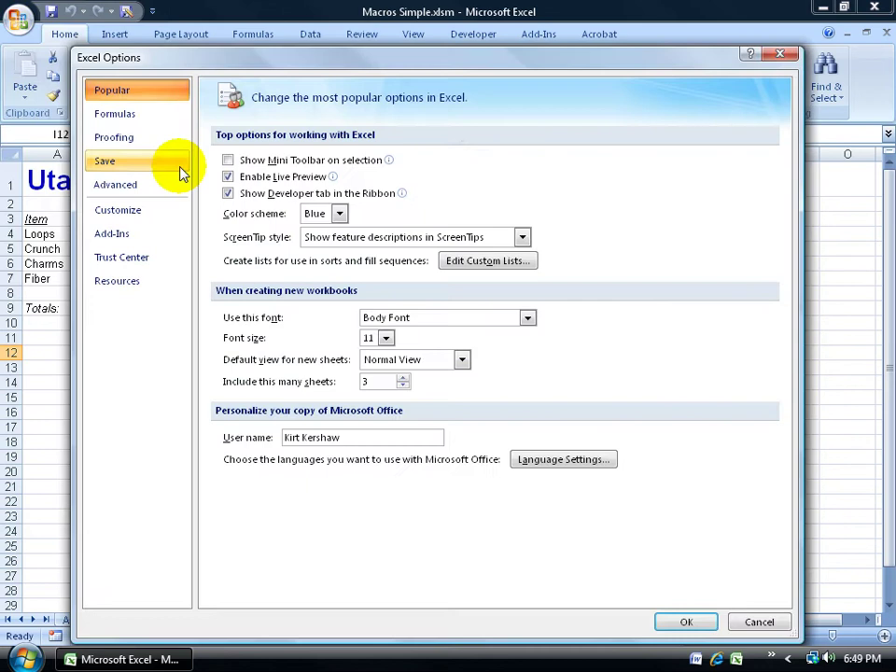
{"action": "left_click", "coordinate": [143, 263]}
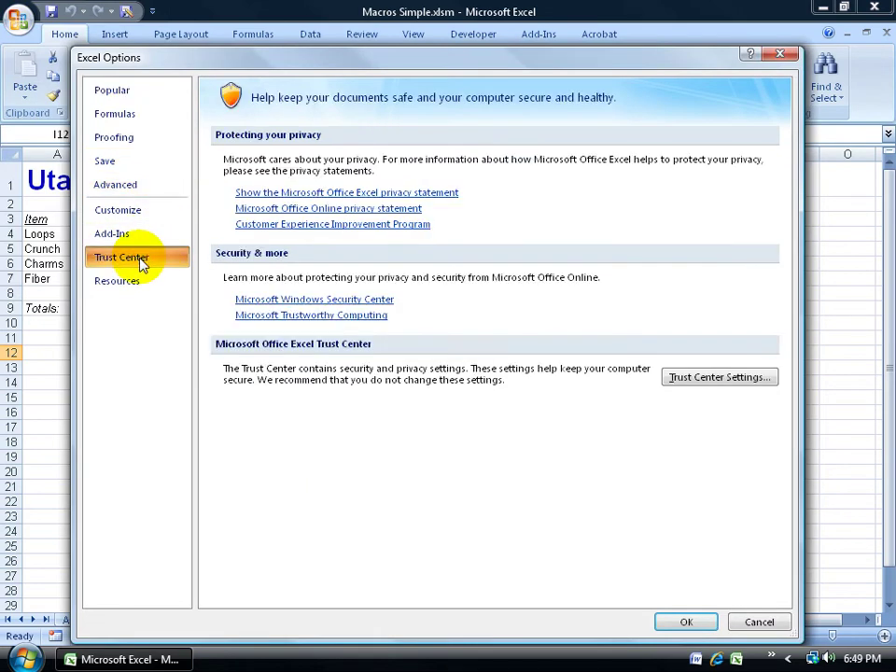
{"action": "left_click", "coordinate": [696, 386]}
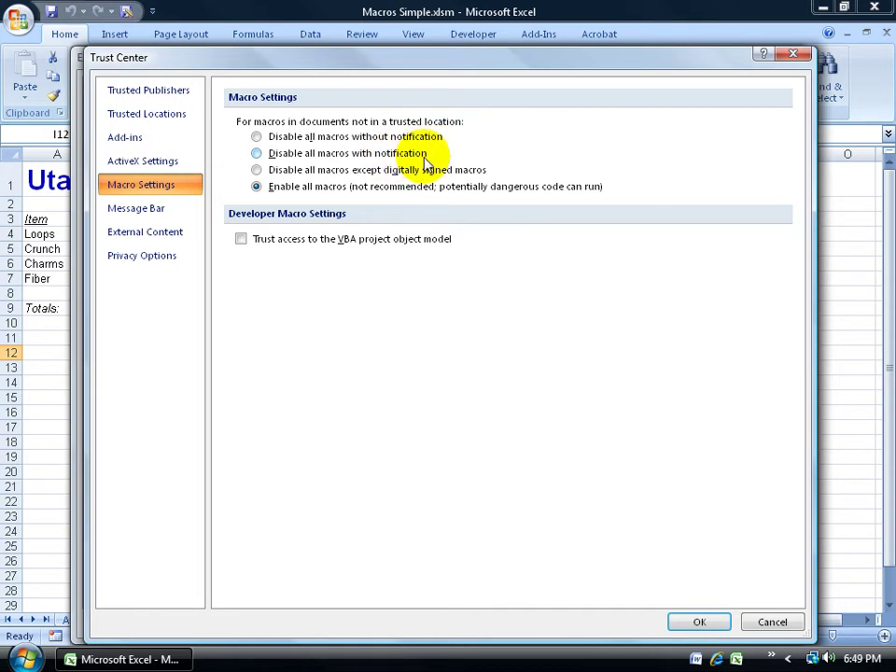
{"action": "left_click", "coordinate": [156, 213]}
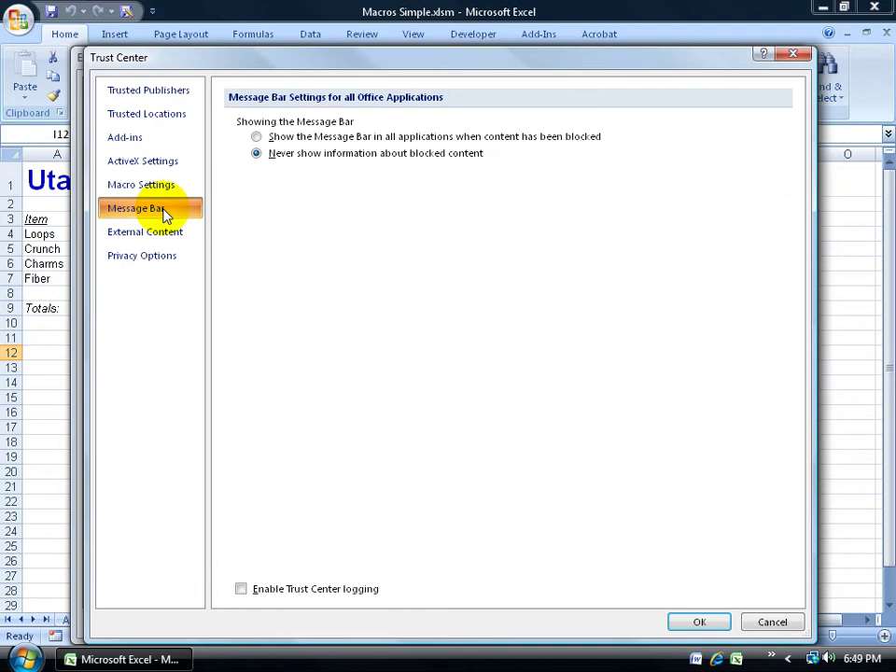
{"action": "left_click", "coordinate": [257, 136]}
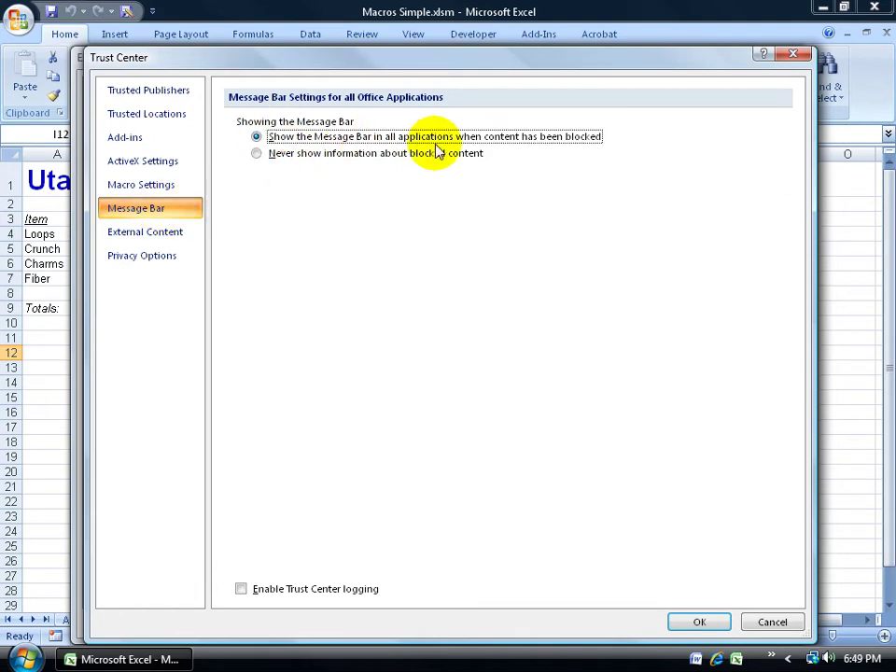
Set the Trust Center macro settings to disable all macros with notification and apply the changed options
{"action": "left_click", "coordinate": [168, 185]}
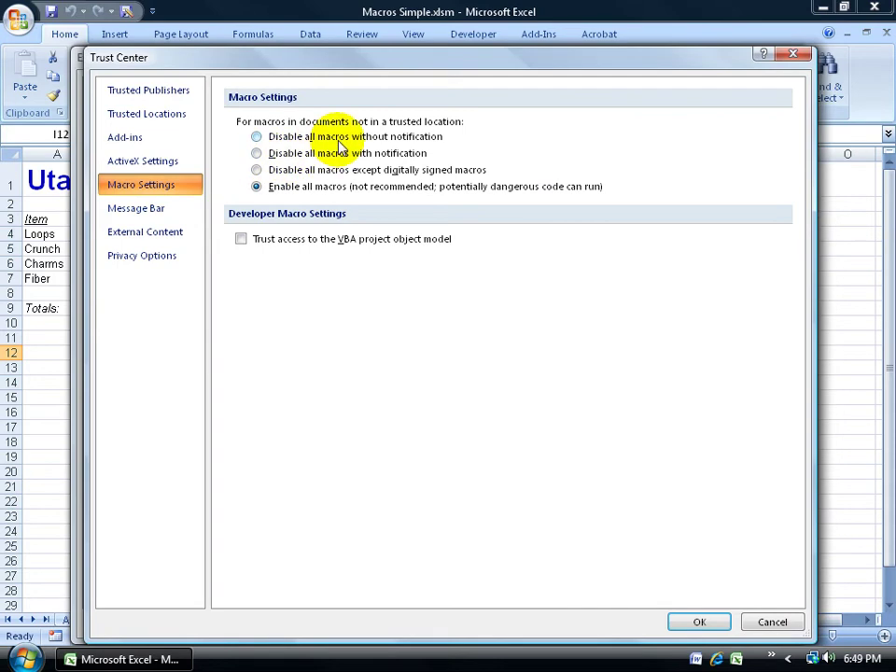
{"action": "left_click", "coordinate": [158, 208]}
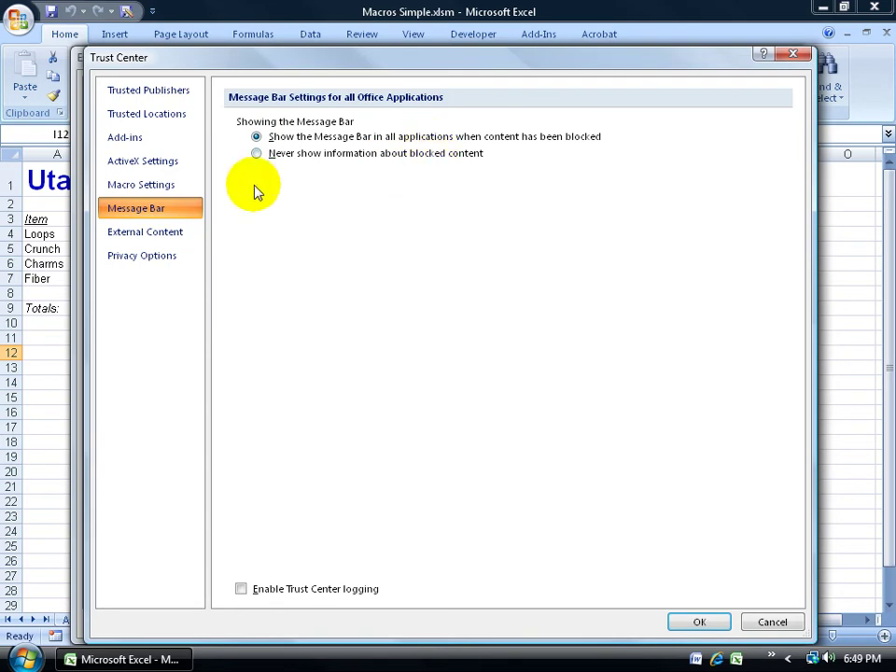
{"action": "left_click", "coordinate": [173, 192]}
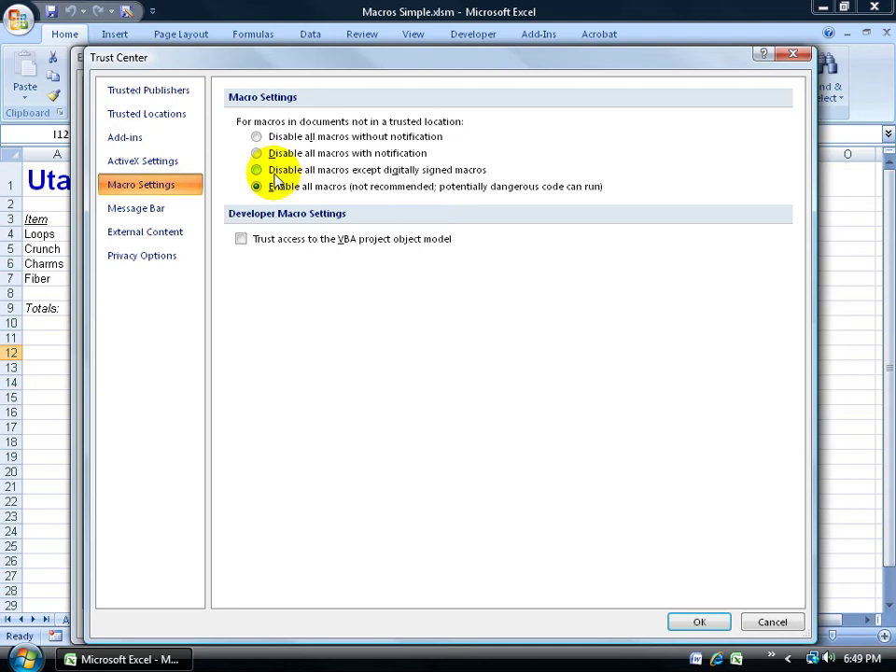
{"action": "left_click", "coordinate": [258, 153]}
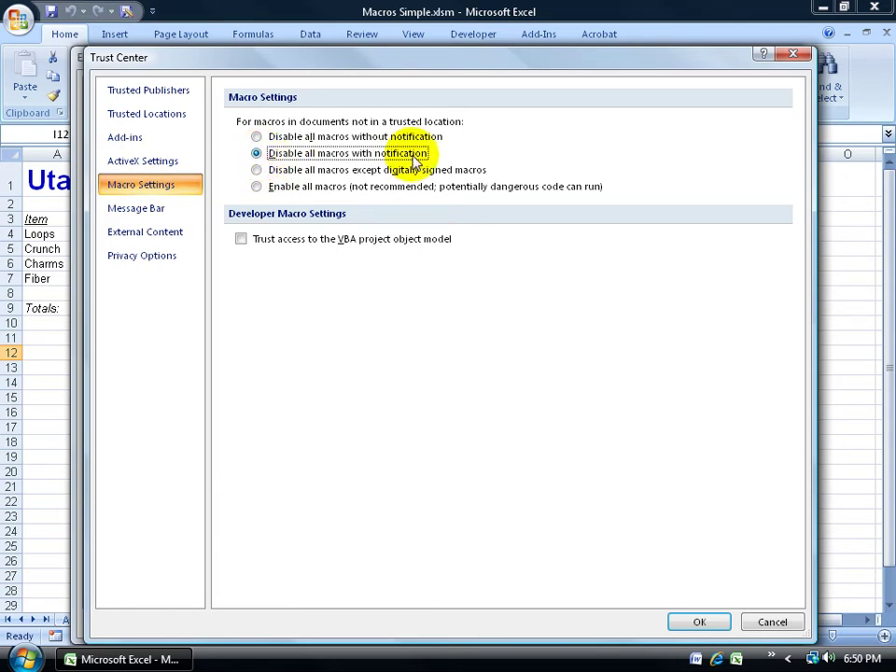
{"action": "left_click", "coordinate": [692, 620]}
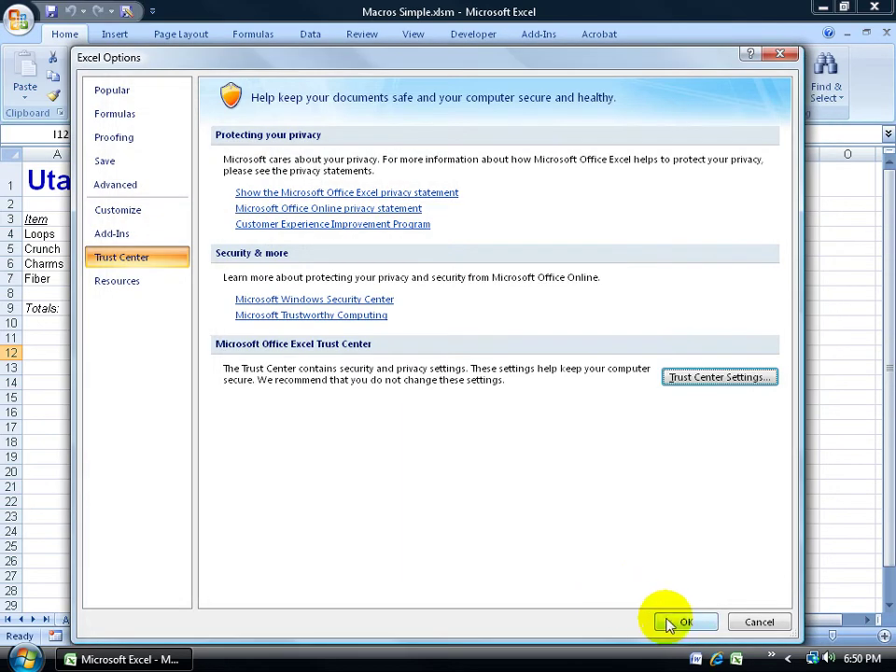
{"action": "left_click", "coordinate": [675, 621]}
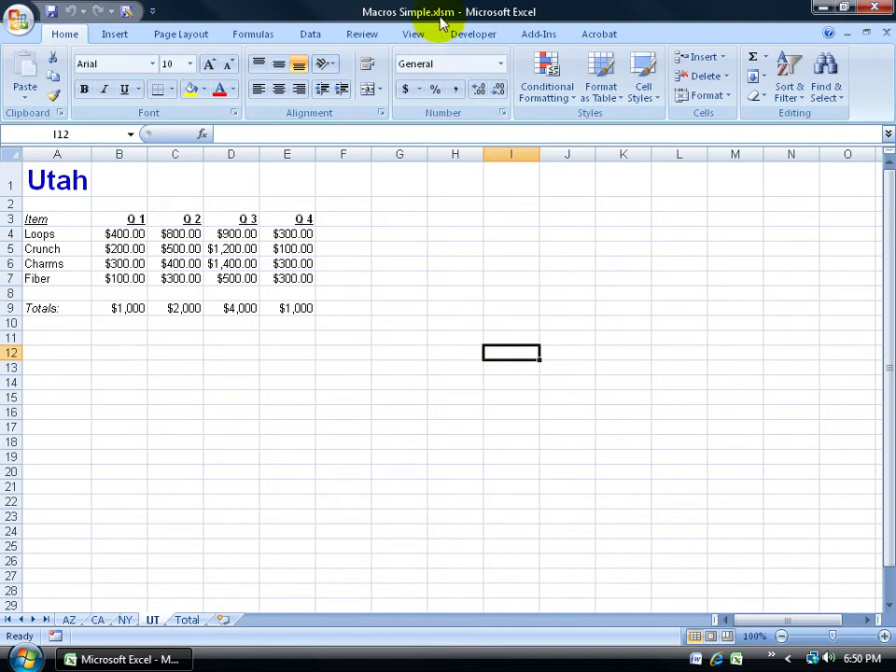
View the list of macros available in all open workbooks, and close it without running any
{"action": "left_click", "coordinate": [410, 34]}
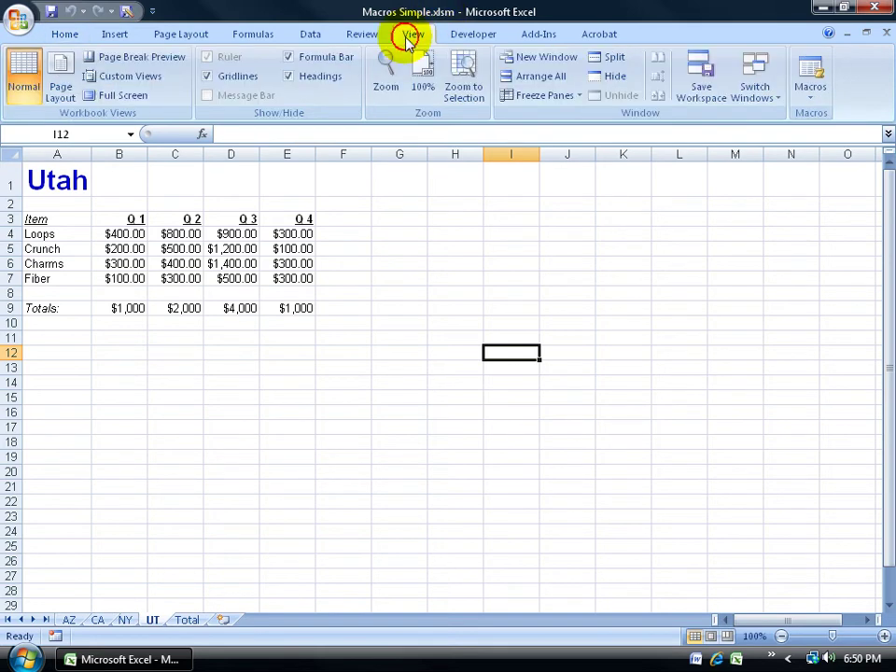
{"action": "left_click", "coordinate": [814, 76]}
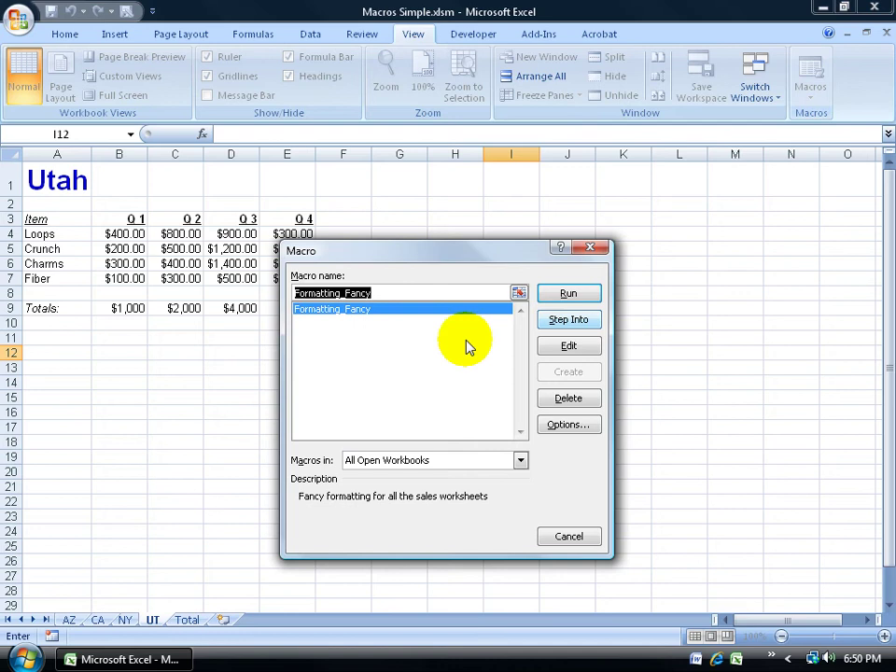
{"action": "left_click", "coordinate": [583, 246]}
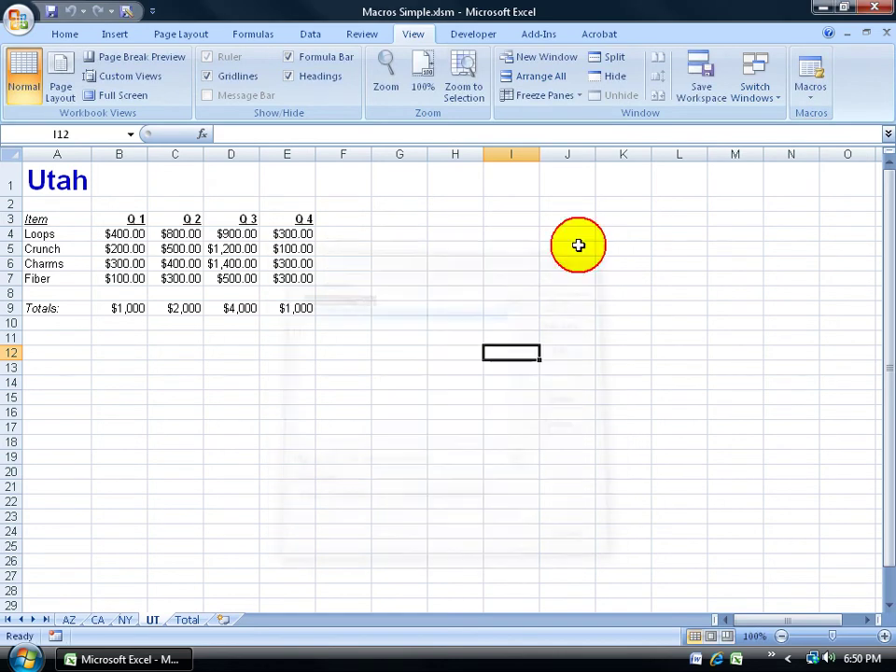
Close the Macros Simple.xlsm workbook and reopen it from the recent documents
{"action": "left_click", "coordinate": [886, 35]}
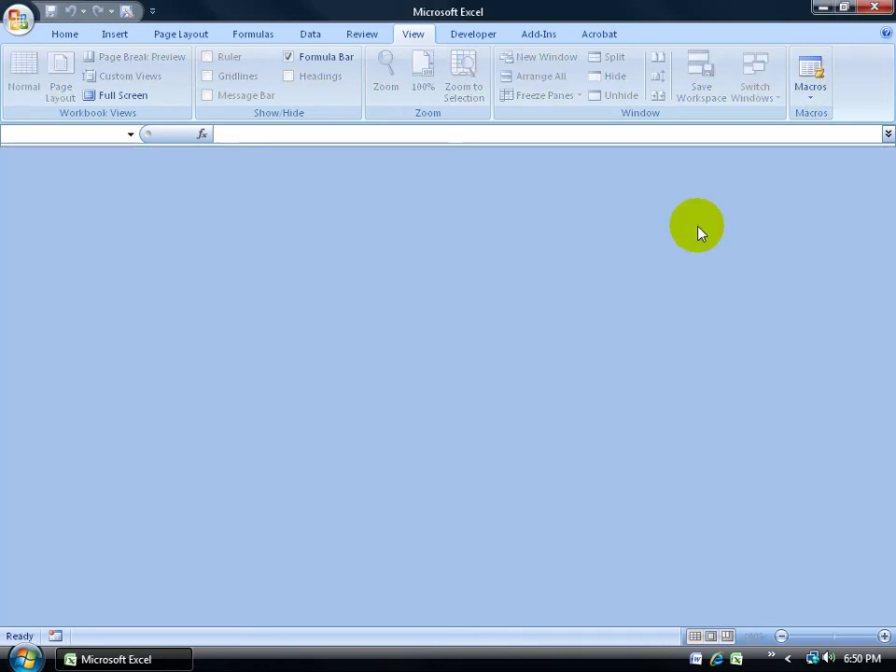
{"action": "left_click", "coordinate": [21, 23]}
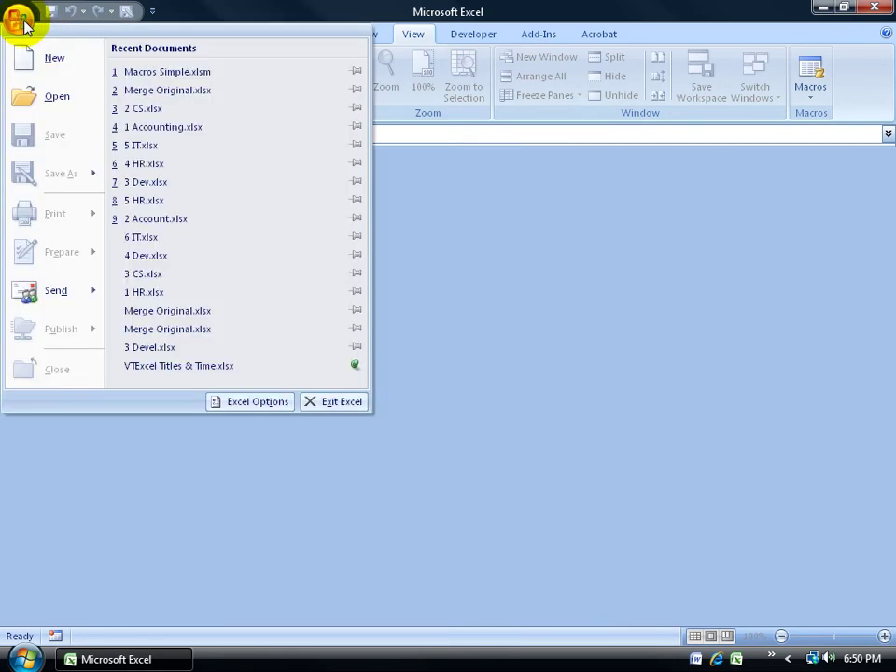
{"action": "left_click", "coordinate": [154, 79]}
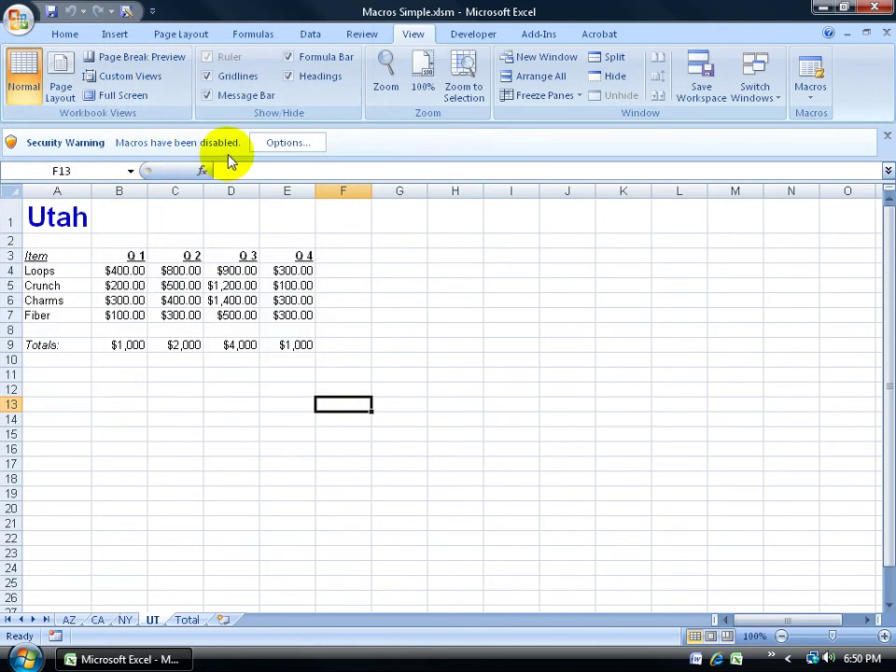
Enable the blocked macro content for this workbook through the security warning's options
{"action": "left_click", "coordinate": [297, 145]}
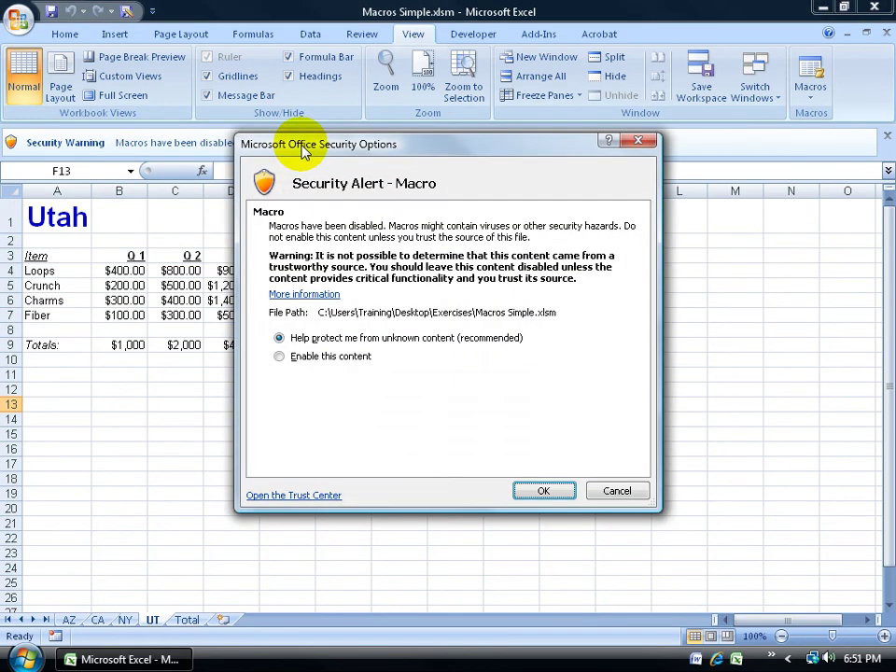
{"action": "left_click", "coordinate": [291, 359]}
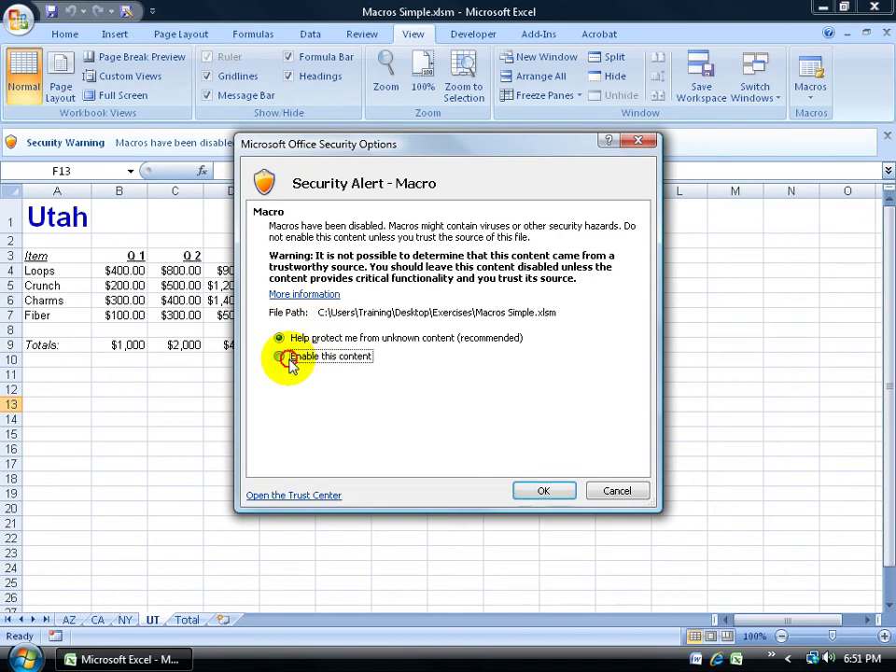
{"action": "left_click", "coordinate": [545, 492]}
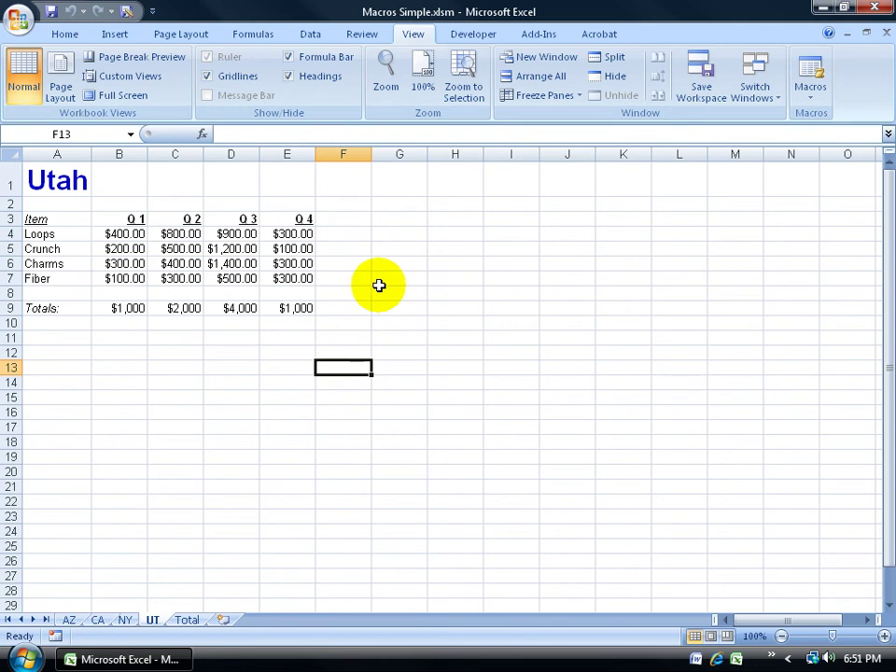
Close Macros Simple.xlsm and open it again to check whether the macro security warning returns
{"action": "left_click", "coordinate": [885, 31]}
{"action": "left_click", "coordinate": [17, 19]}
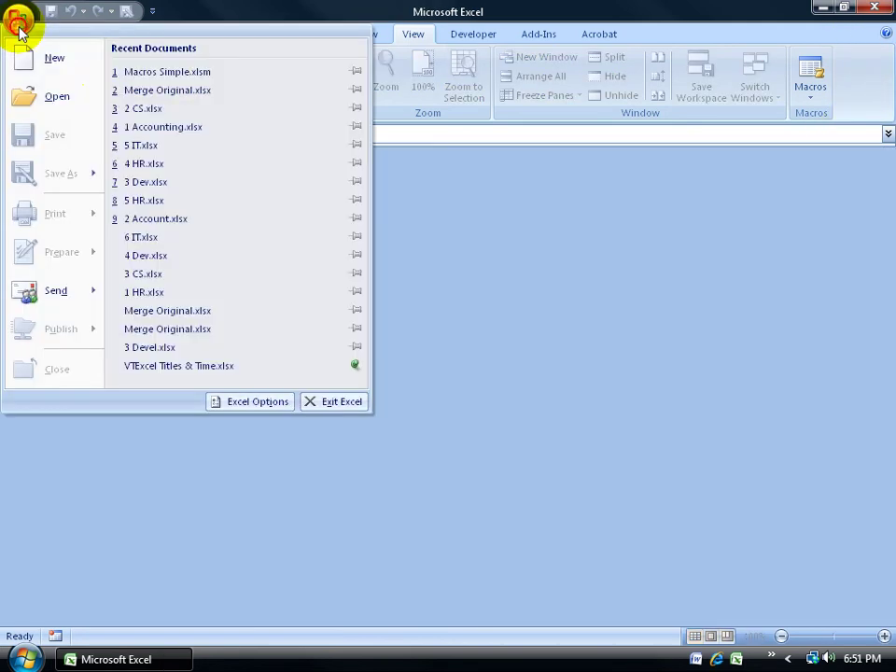
{"action": "left_click", "coordinate": [120, 70]}
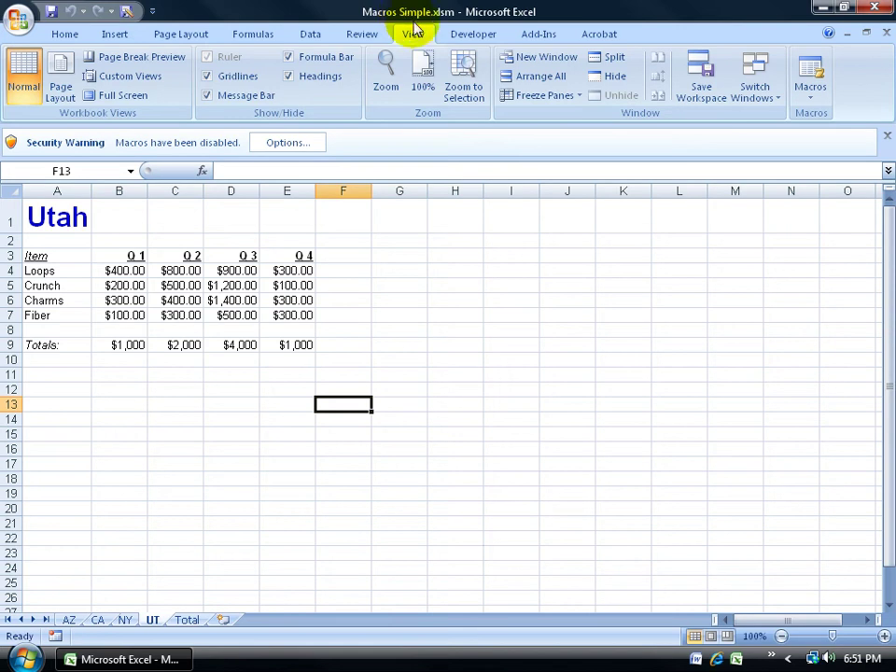
Set the Trust Center macro settings to enable all macros
{"action": "left_click", "coordinate": [21, 24]}
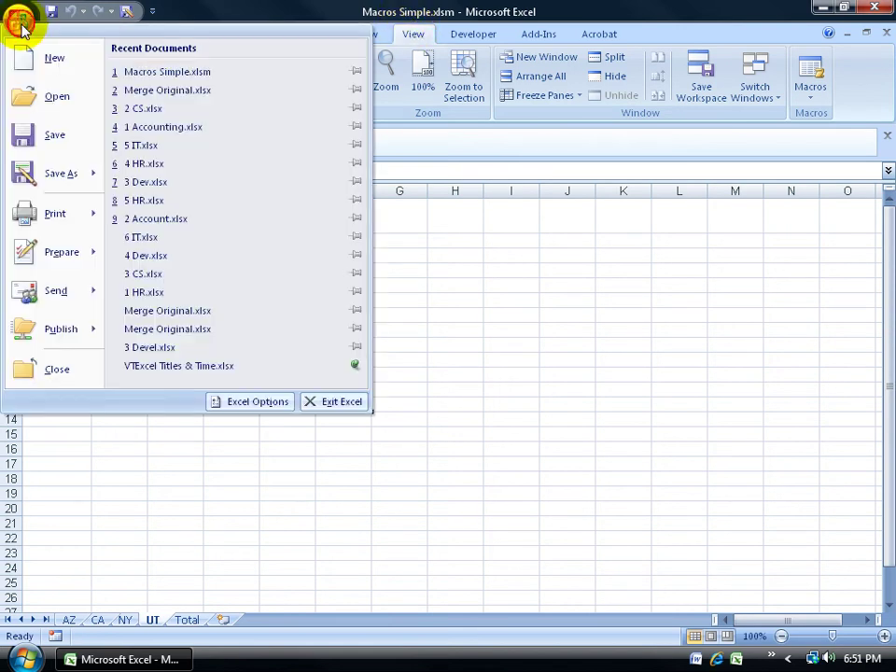
{"action": "left_click", "coordinate": [241, 402]}
{"action": "left_click", "coordinate": [128, 259]}
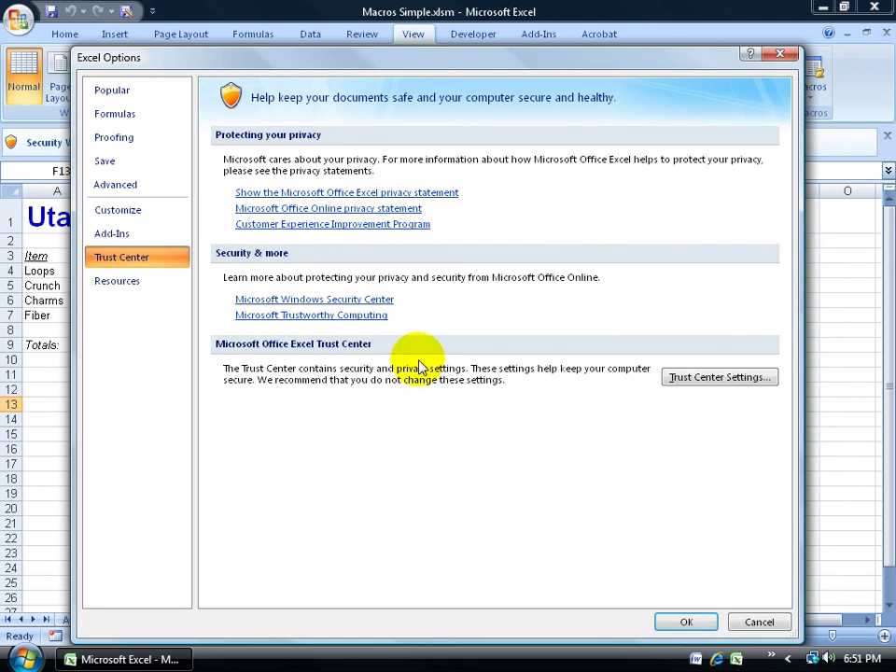
{"action": "left_click", "coordinate": [695, 377]}
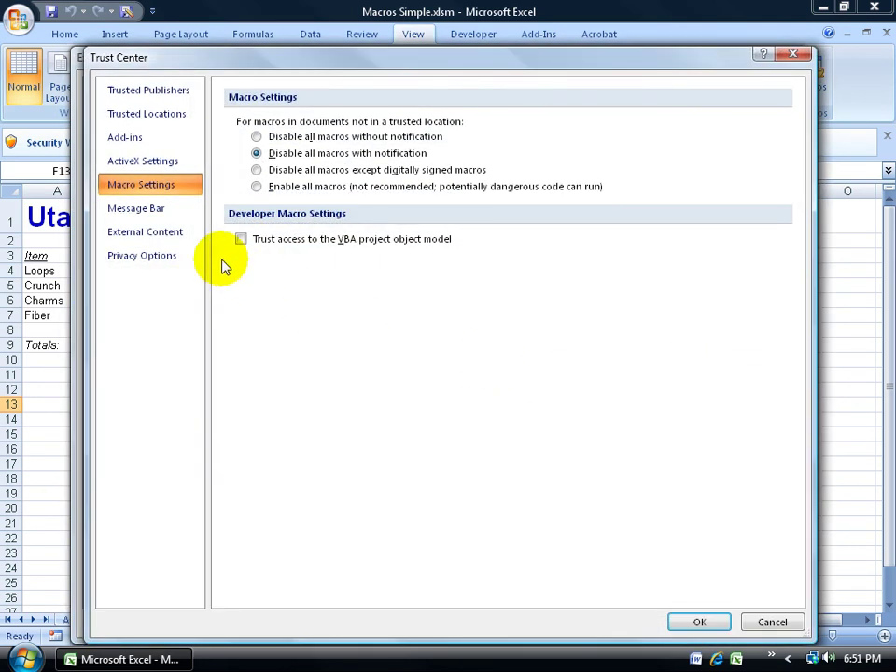
{"action": "left_click", "coordinate": [256, 187]}
Set the Message Bar to never show information about blocked content and apply the Trust Center and program options
{"action": "left_click", "coordinate": [164, 208]}
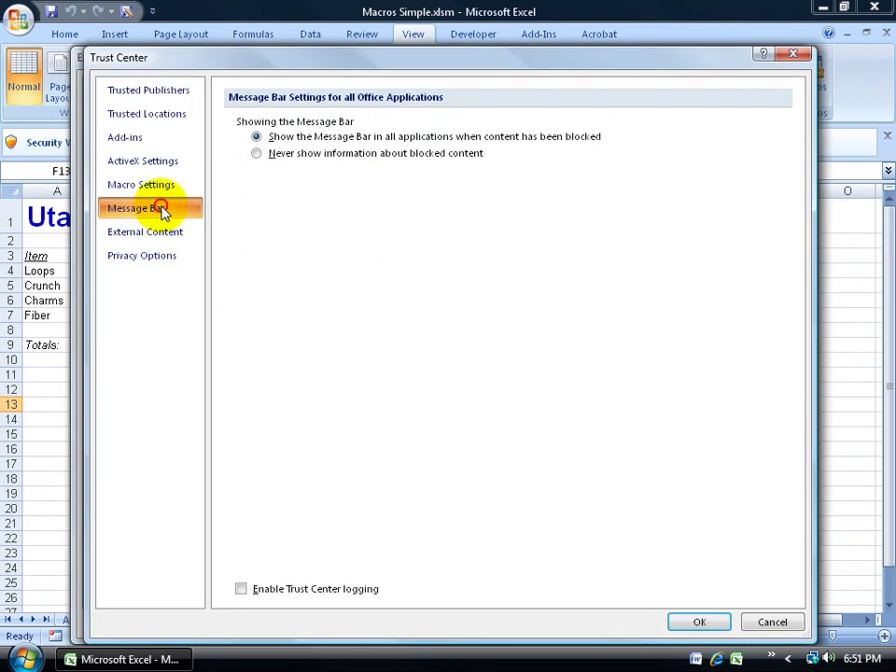
{"action": "left_click", "coordinate": [258, 153]}
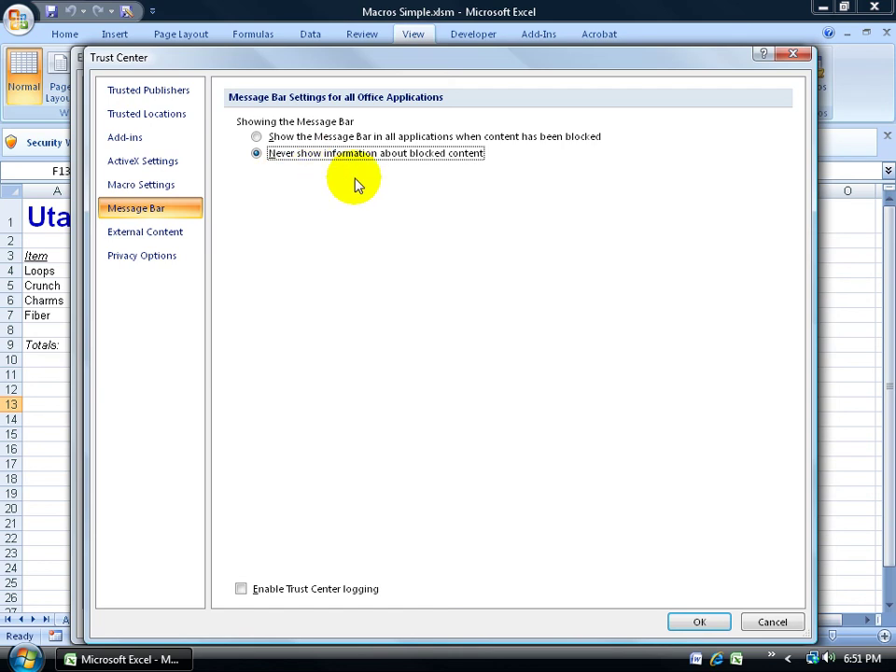
{"action": "left_click", "coordinate": [700, 621]}
{"action": "left_click", "coordinate": [686, 622]}
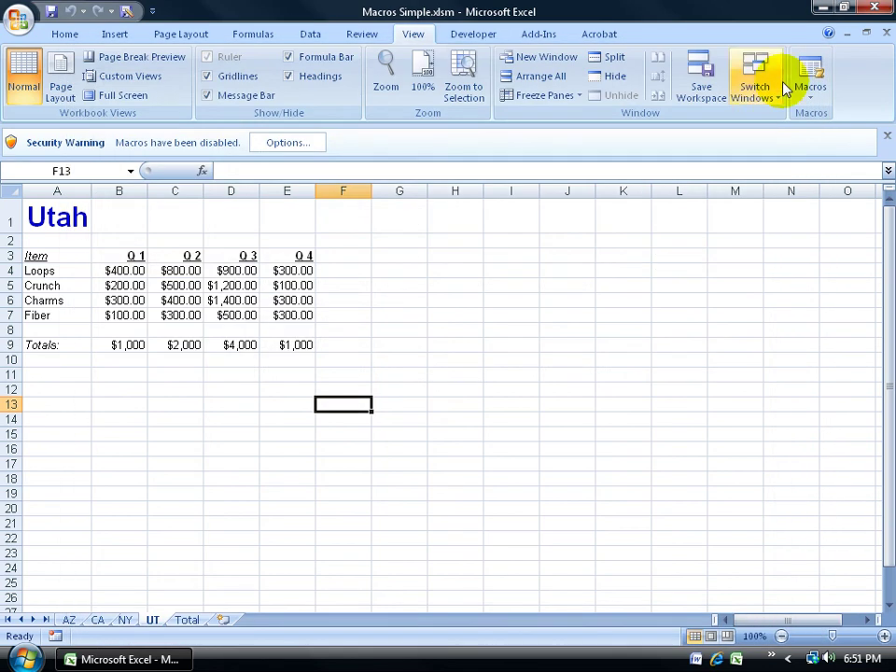
Close and reopen Macros Simple.xlsm to check how it opens with the new security settings
{"action": "left_click", "coordinate": [882, 36]}
{"action": "left_click", "coordinate": [18, 19]}
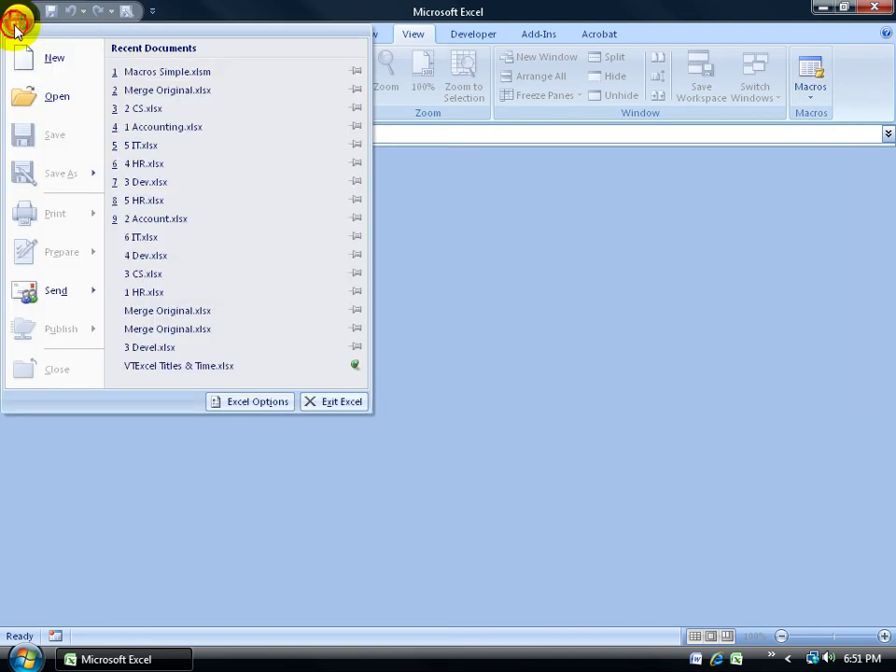
{"action": "left_click", "coordinate": [148, 75]}
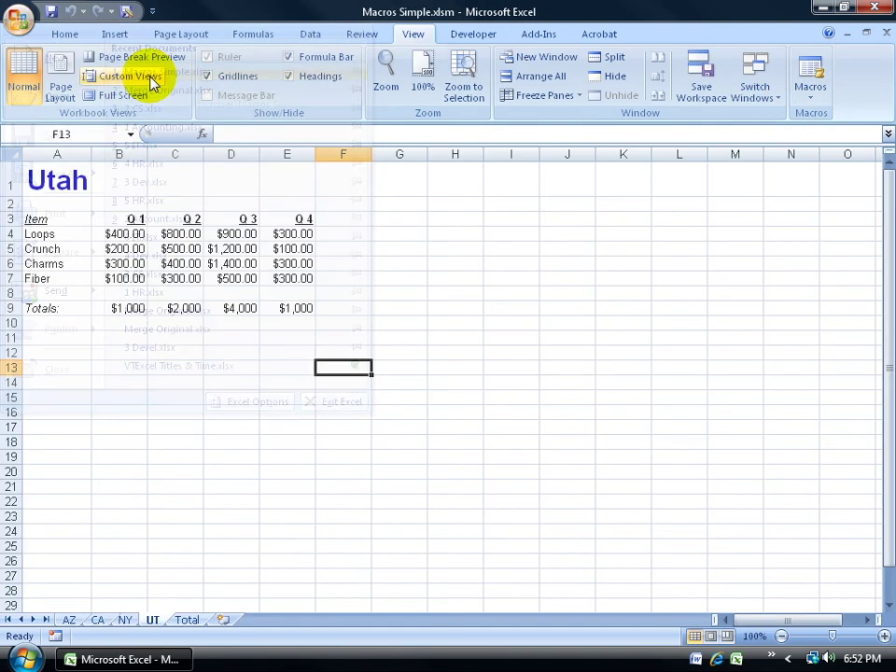